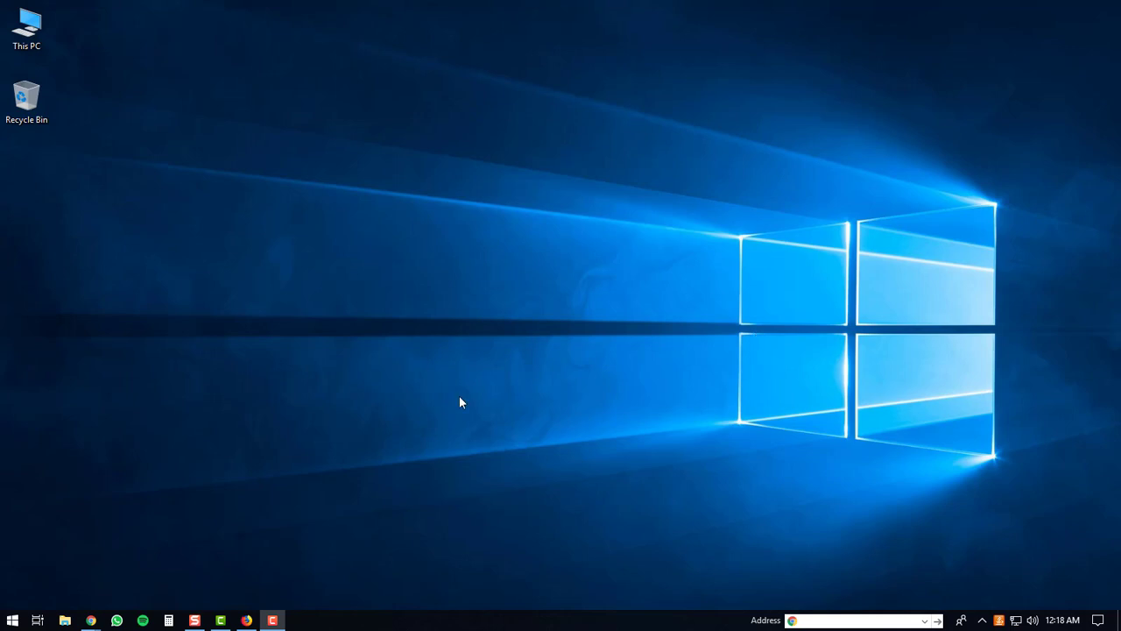
Open a new Firefox window and load bluestacks.com
left_click(247, 620)
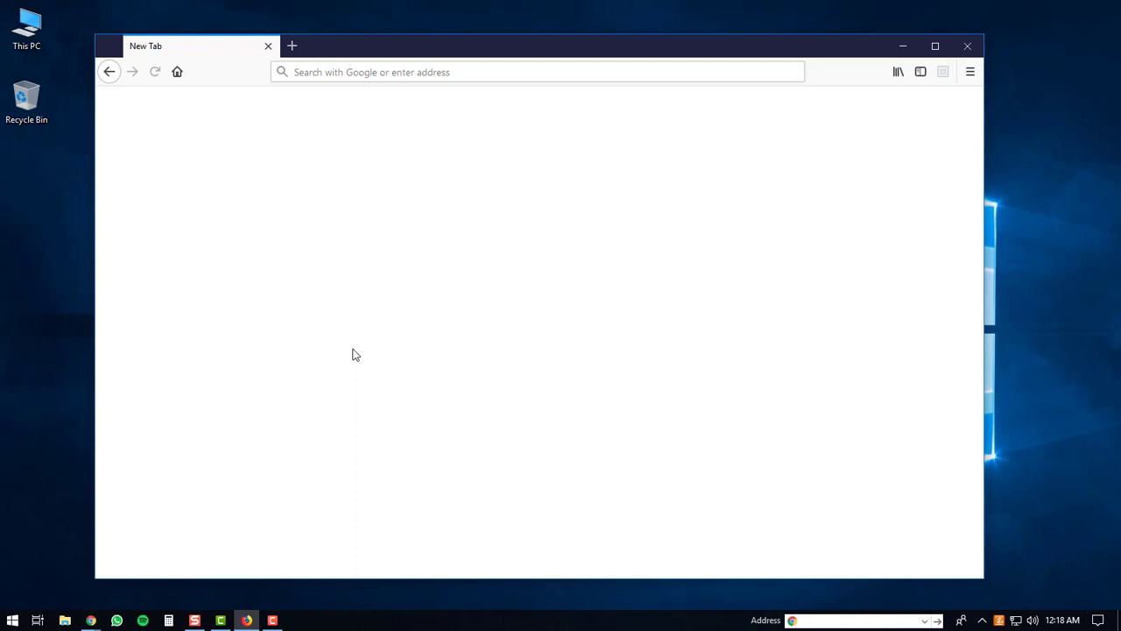
left_click(351, 72)
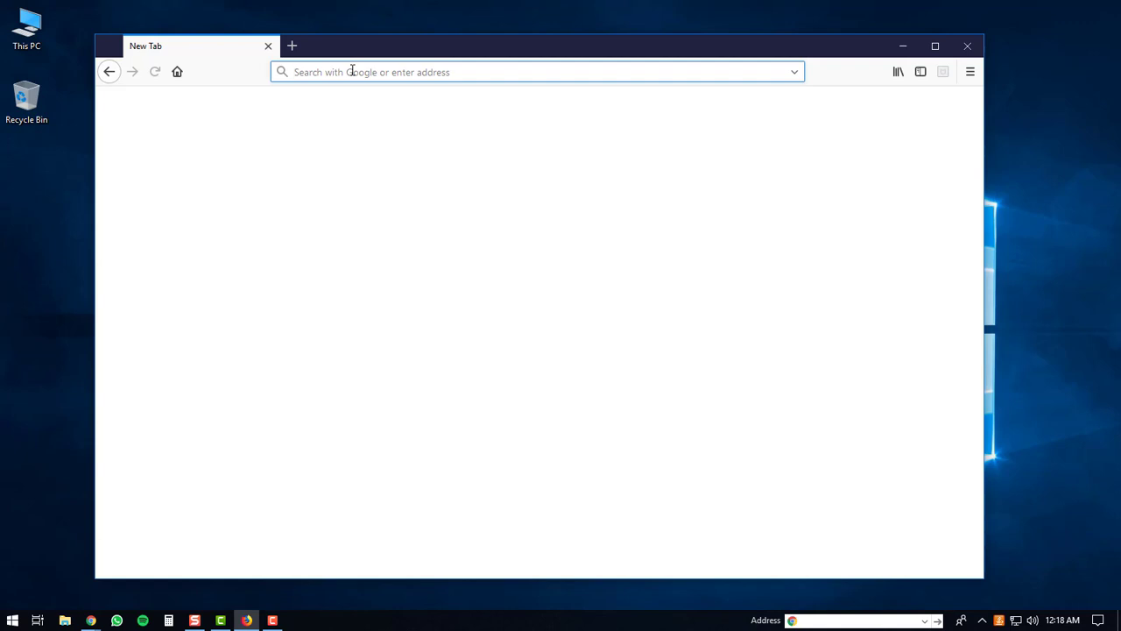
type("bluestack")
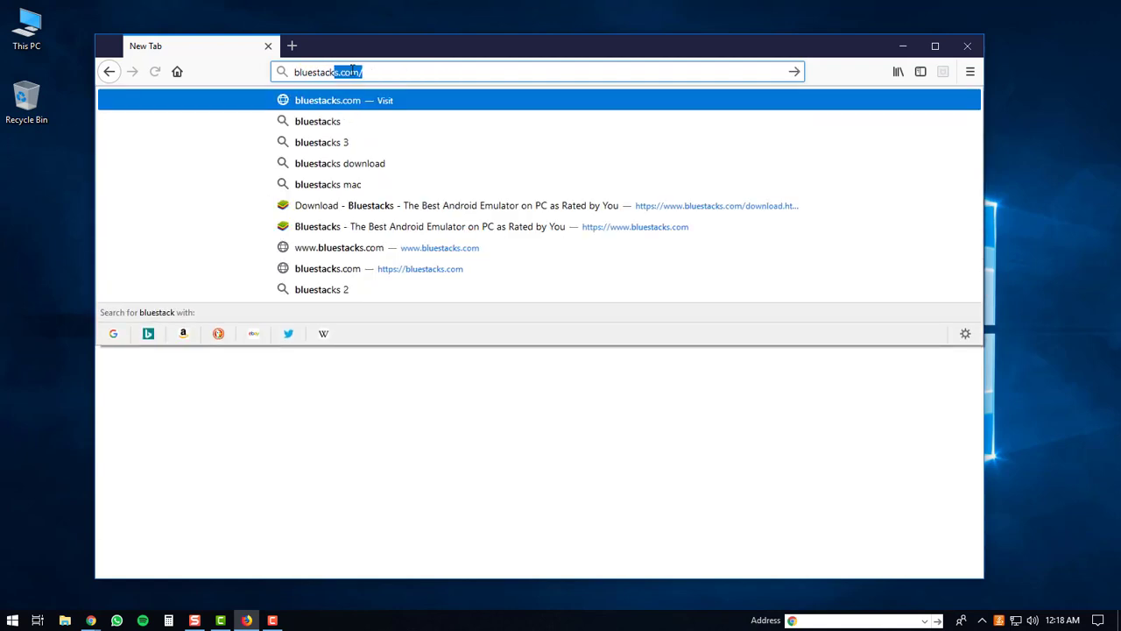
type("s.com")
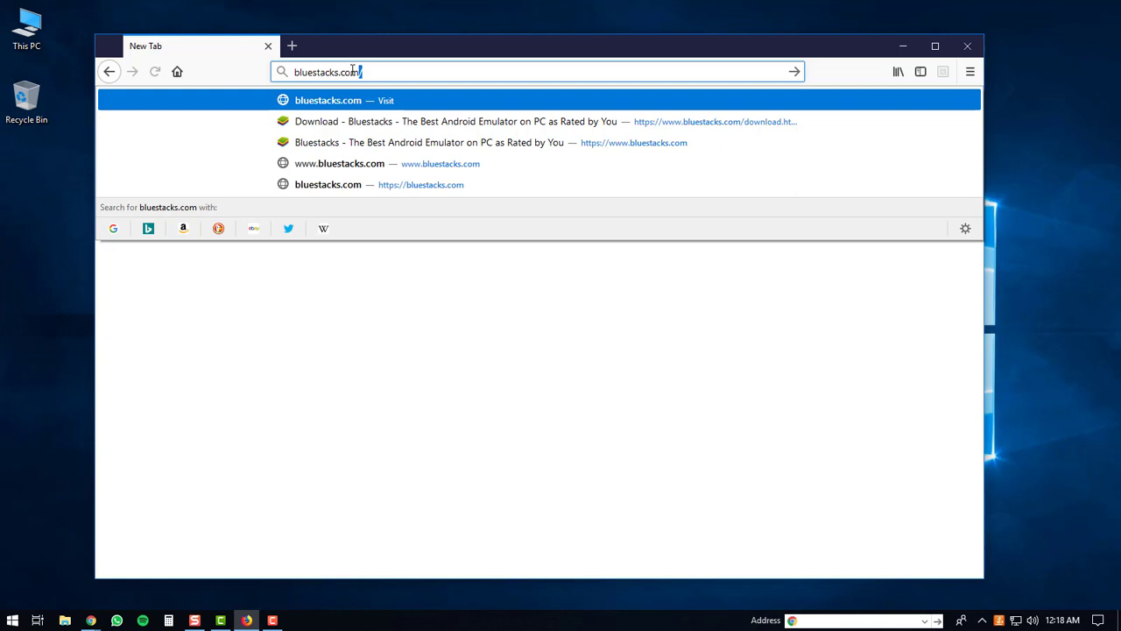
key("Return")
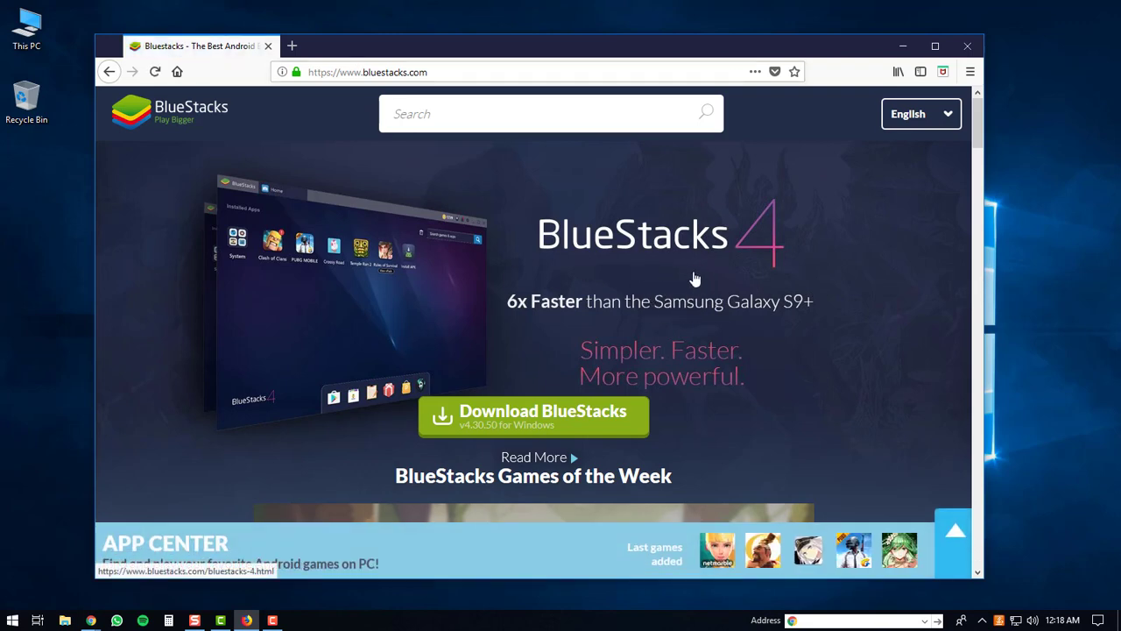
Go to the BlueStacks download page and start downloading the Windows installer
left_click(555, 427)
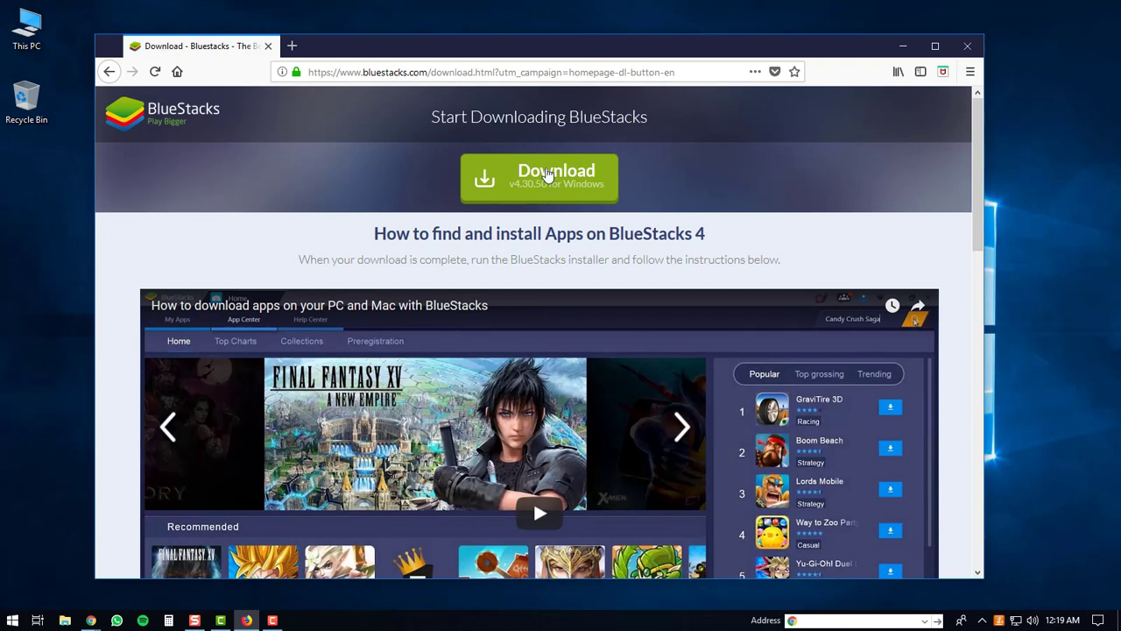
left_click(541, 175)
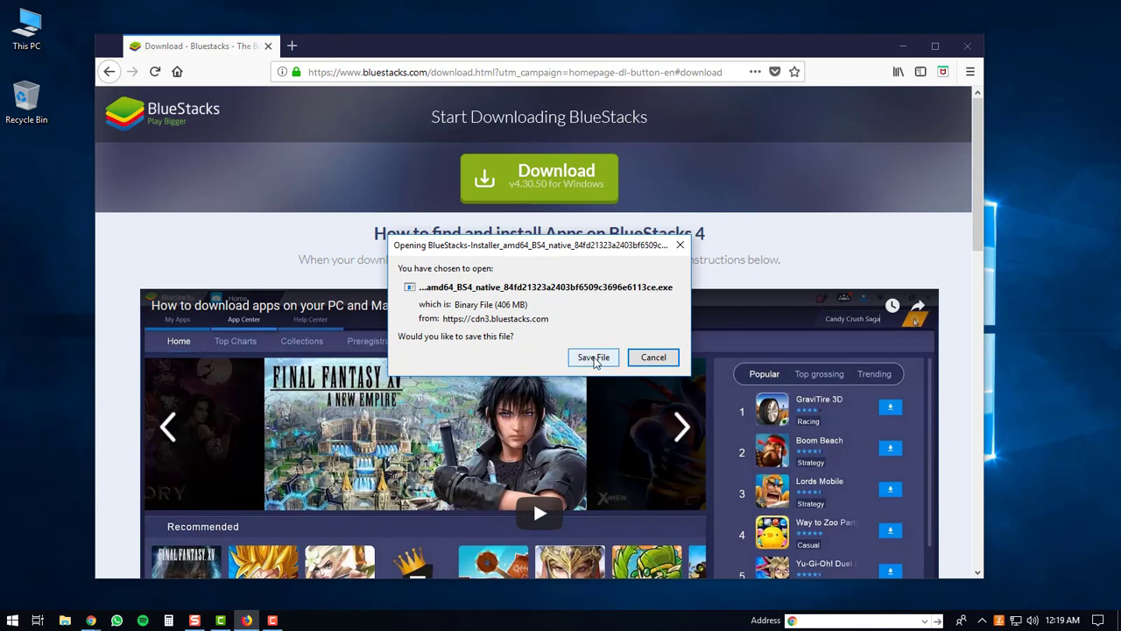
Save the 406 MB BlueStacks installer and launch it from the Downloads panel
left_click(595, 357)
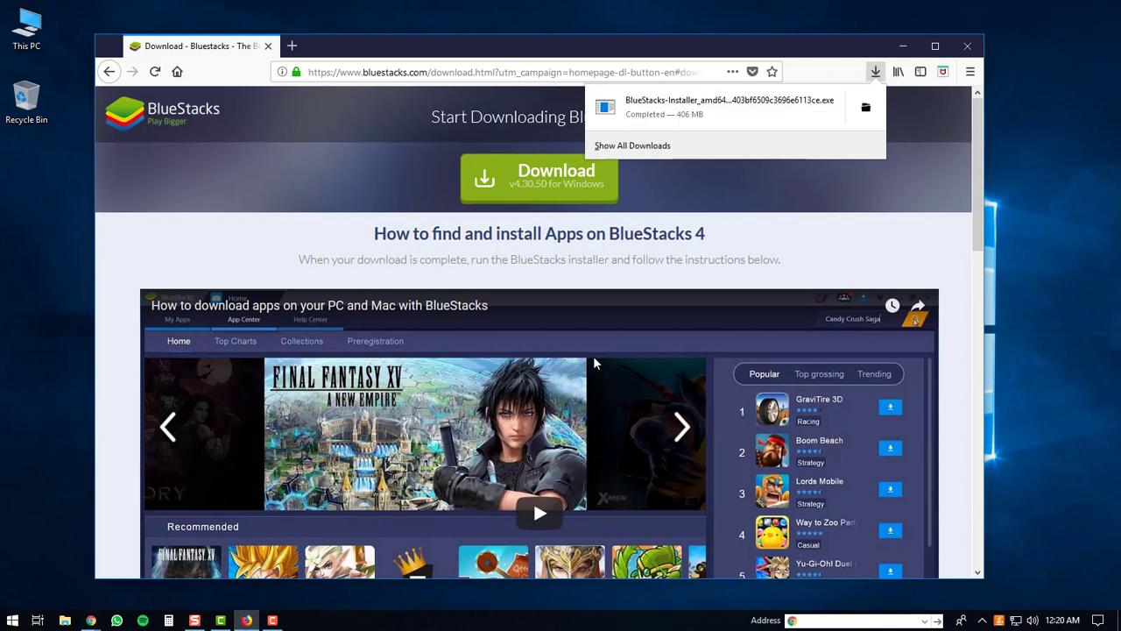
left_click(694, 106)
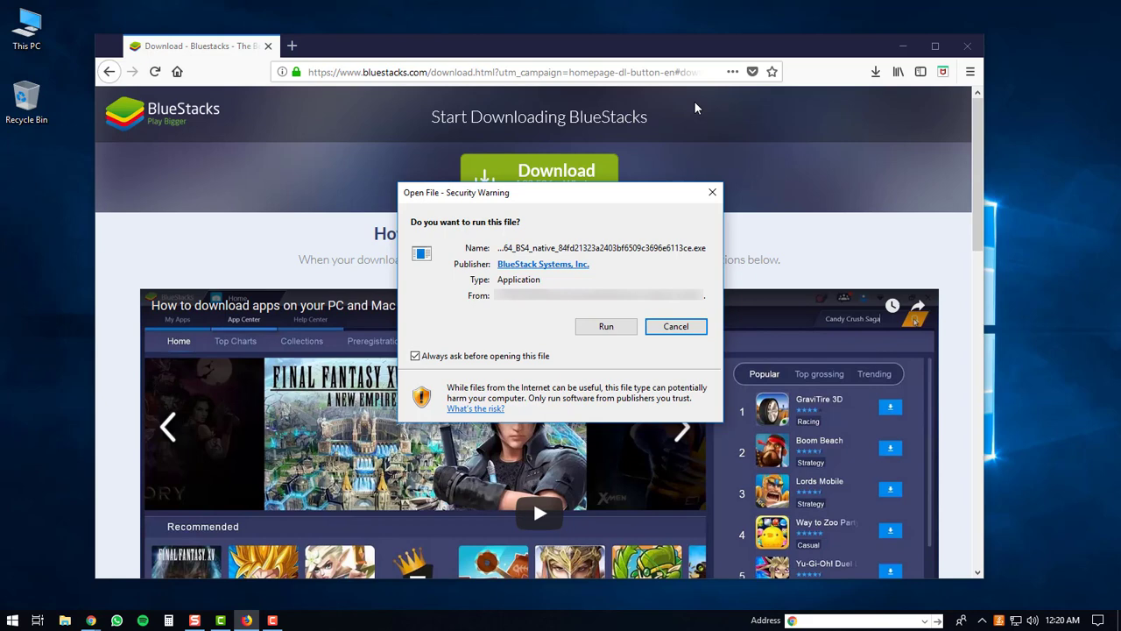
Allow the installer to run and install BlueStacks 4 with the licence accepted
left_click(605, 327)
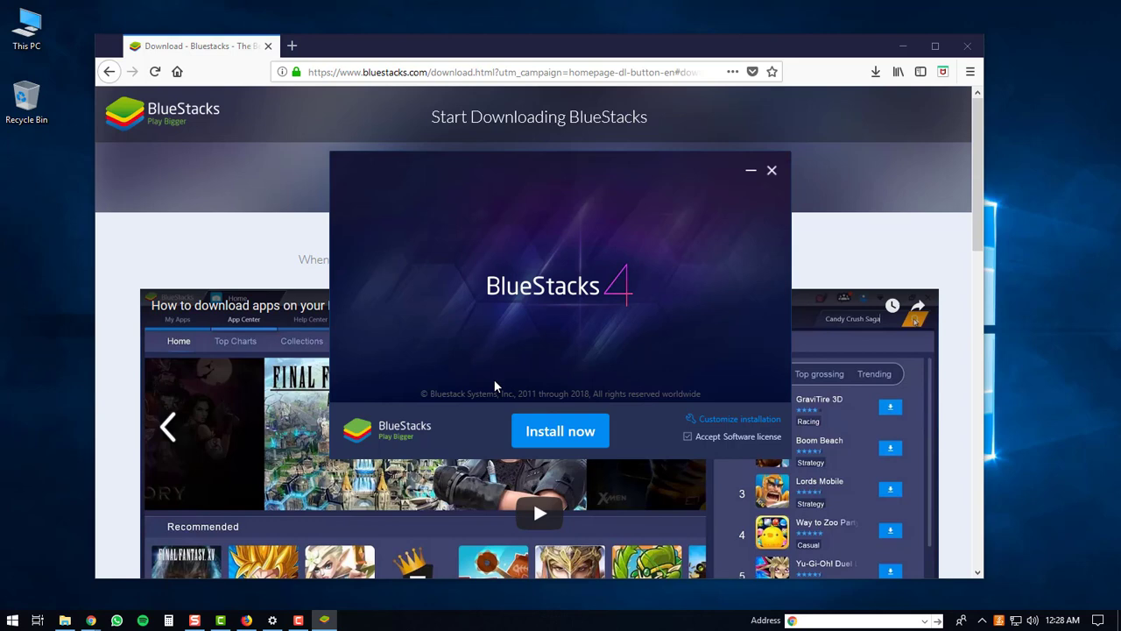
left_click(550, 433)
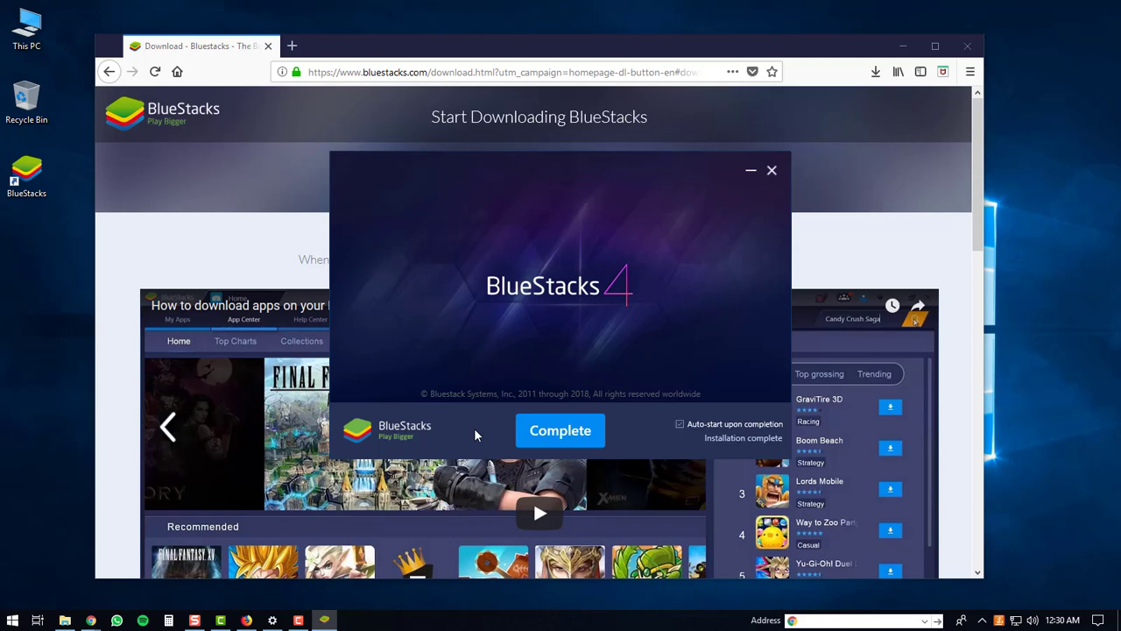
Complete the installer so BlueStacks launches to the Google setup Welcome screen
left_click(559, 433)
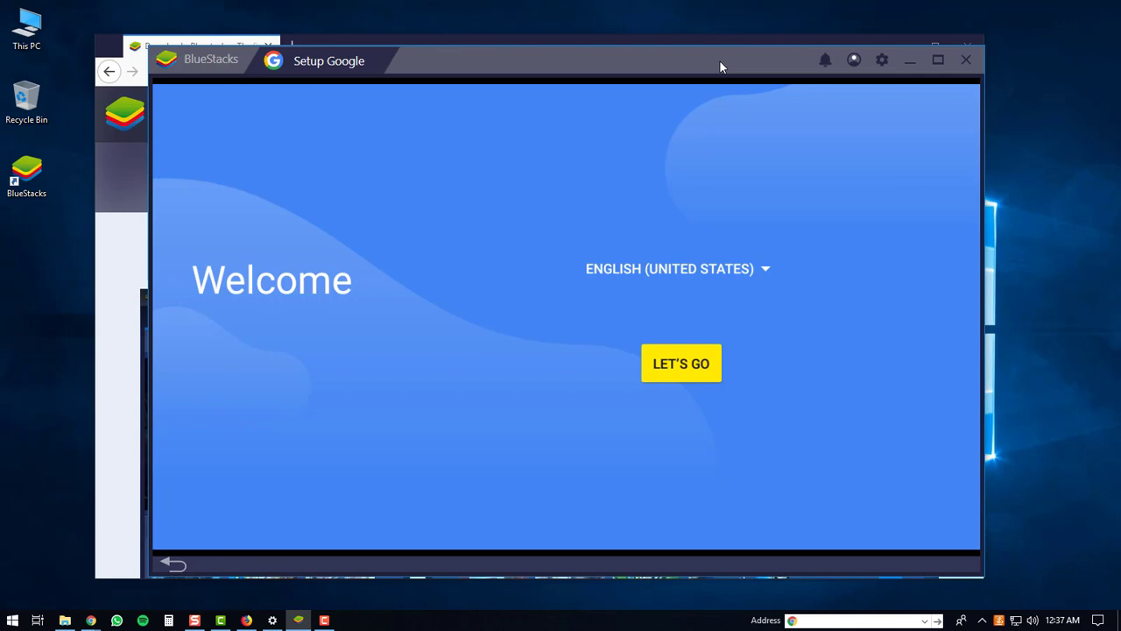
Start Google account setup and enter the account e-mail address
left_click(677, 365)
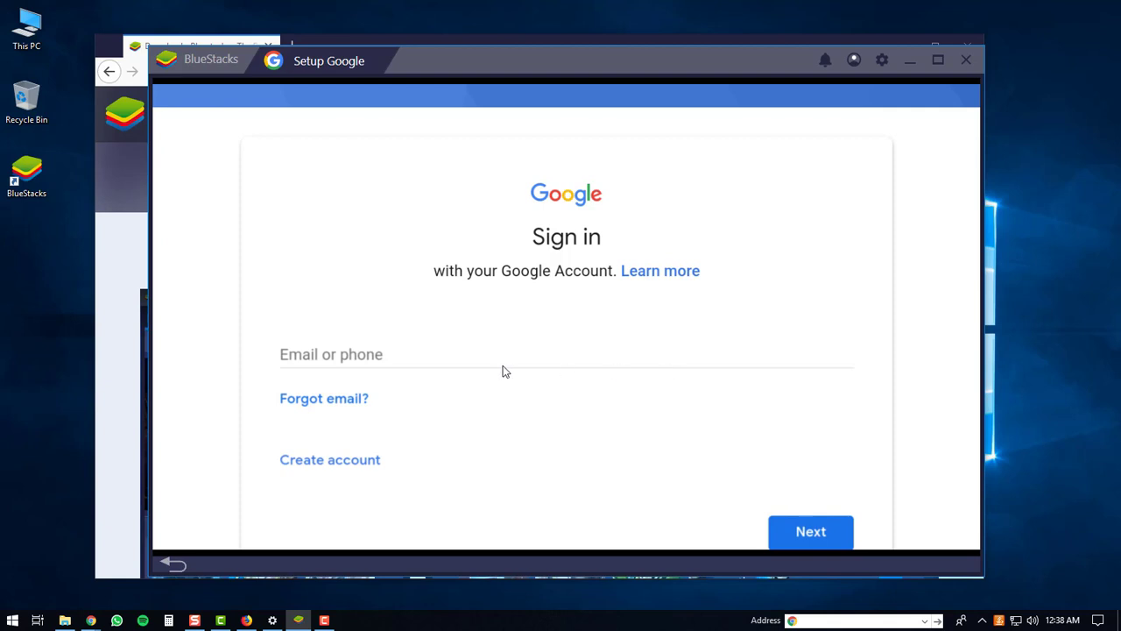
left_click(383, 355)
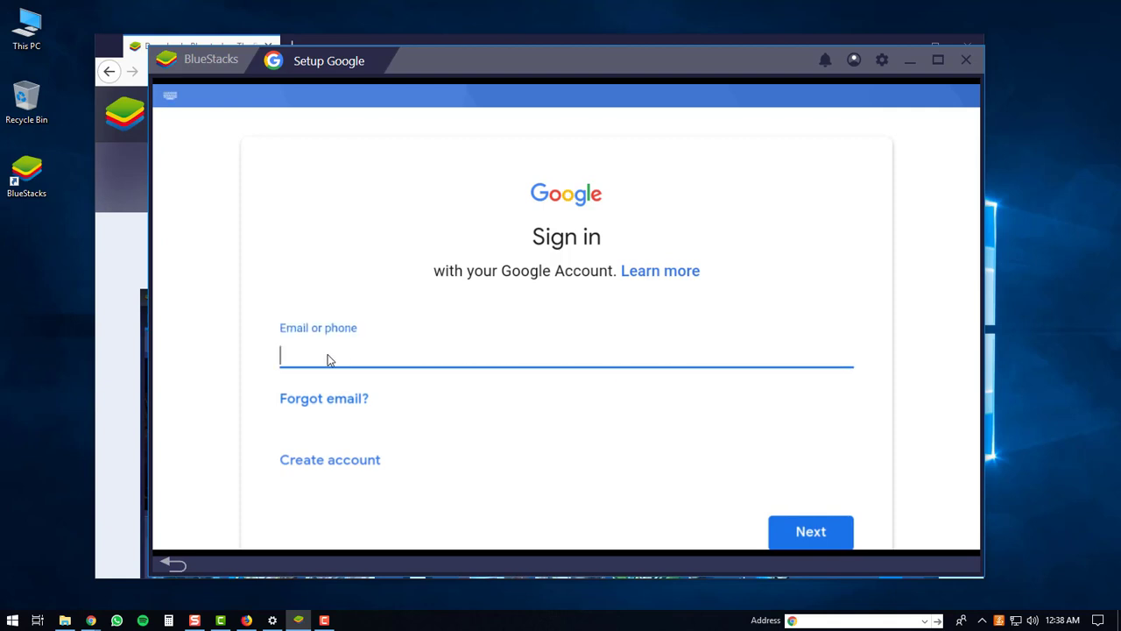
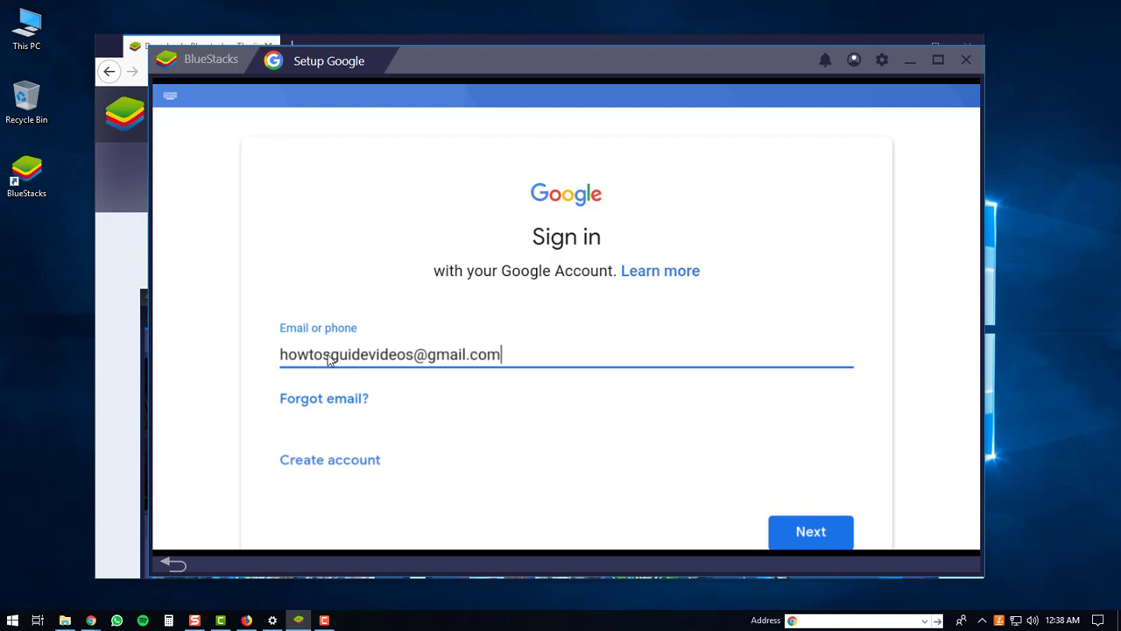
left_click(812, 534)
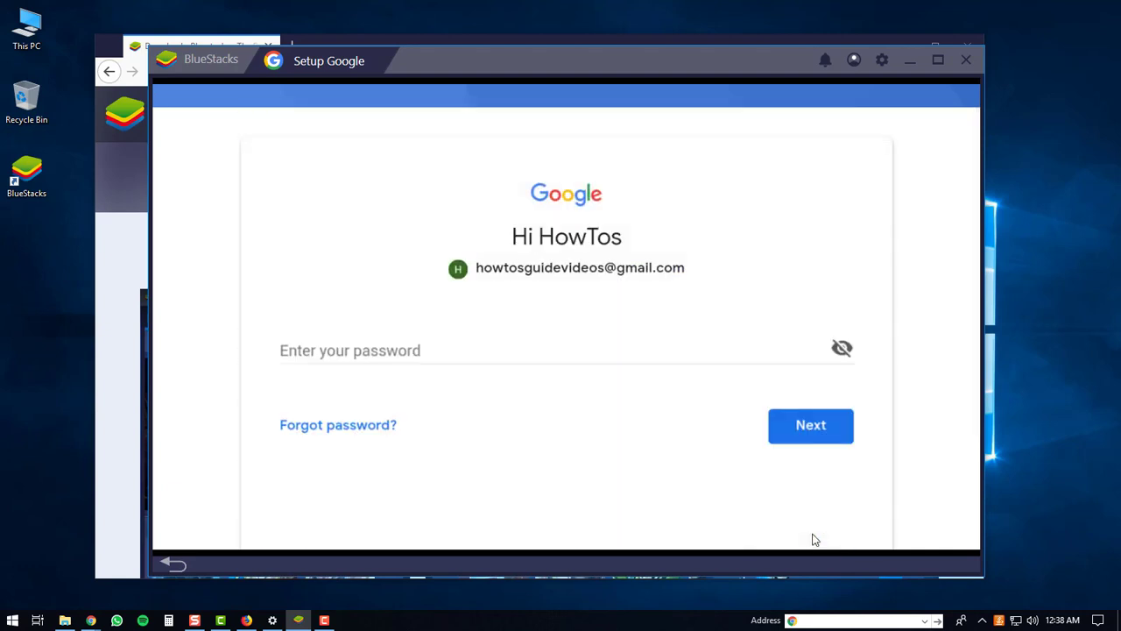
Enter the account password and agree to Google's Terms of Service
left_click(340, 352)
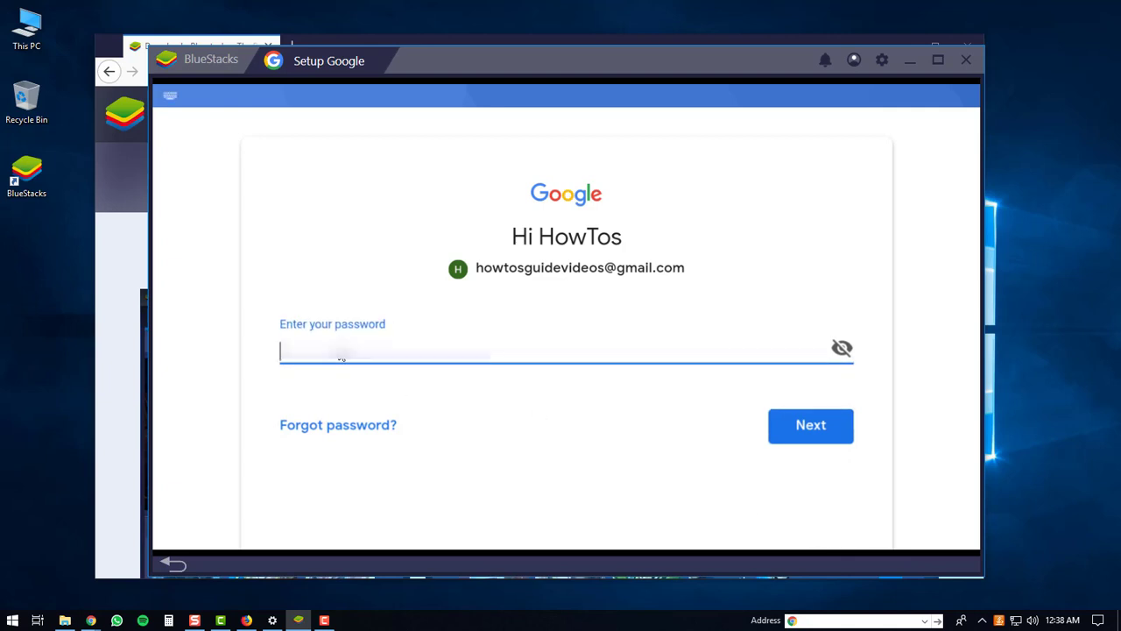
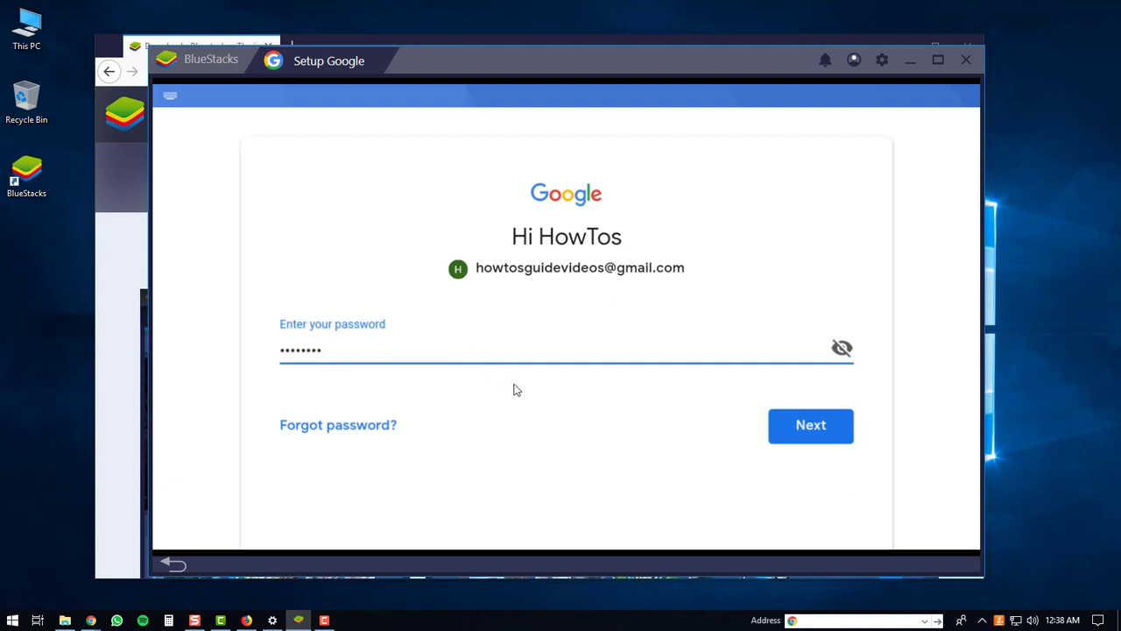
left_click(820, 431)
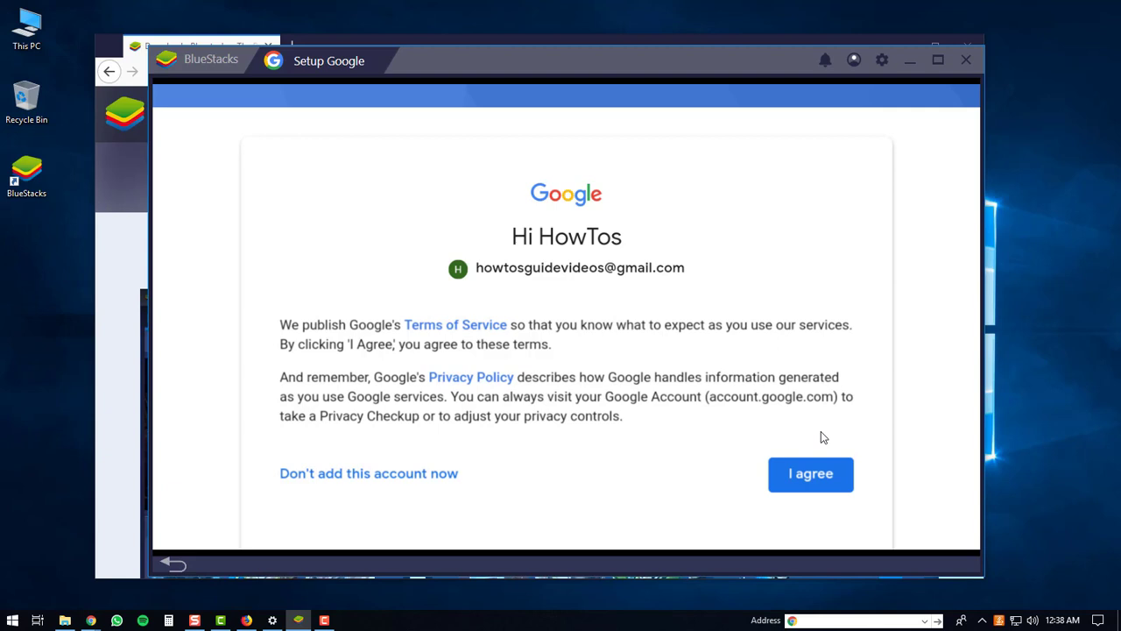
left_click(810, 476)
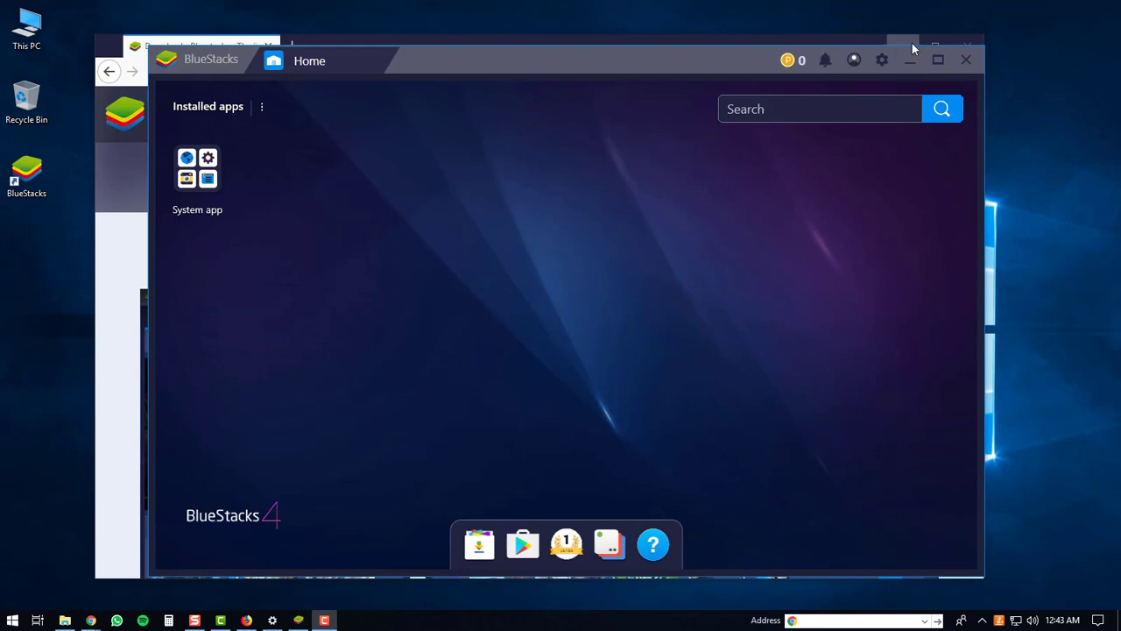
Minimize Firefox and open the System app folder on the BlueStacks home screen
left_click(912, 43)
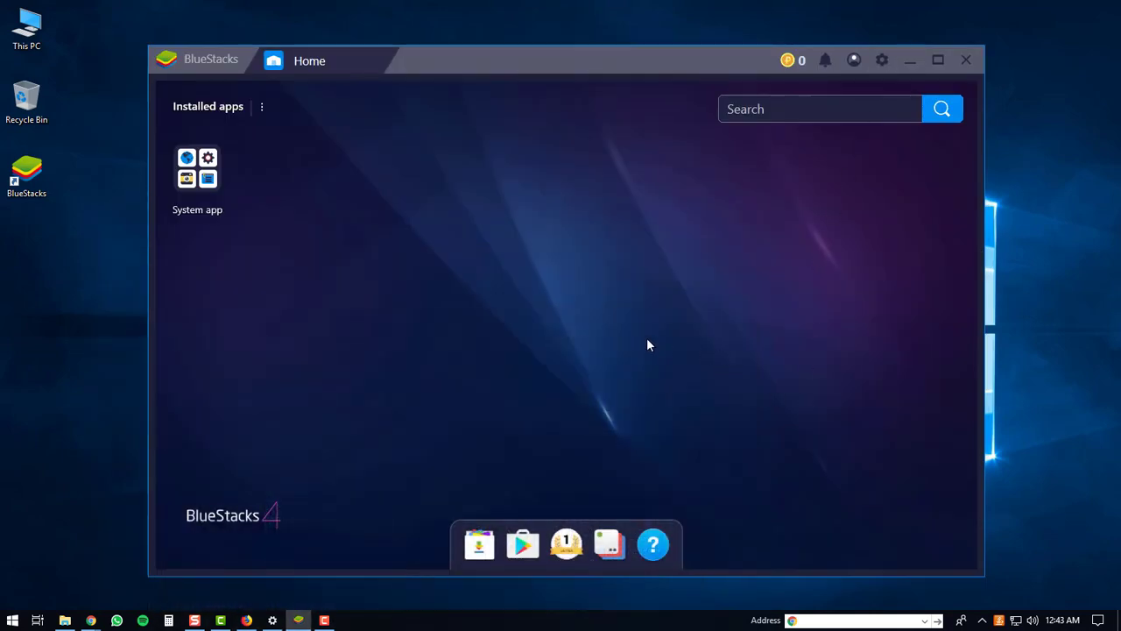
left_click(200, 173)
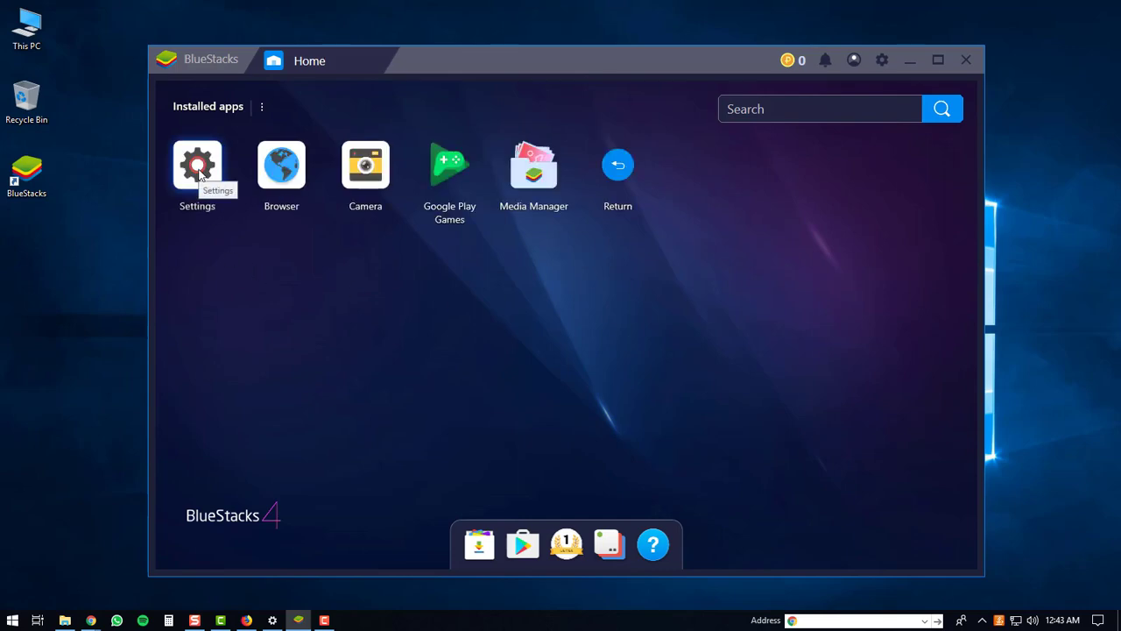
Launch Google Play Games and create the suggested Gamer ID profile
left_click(444, 166)
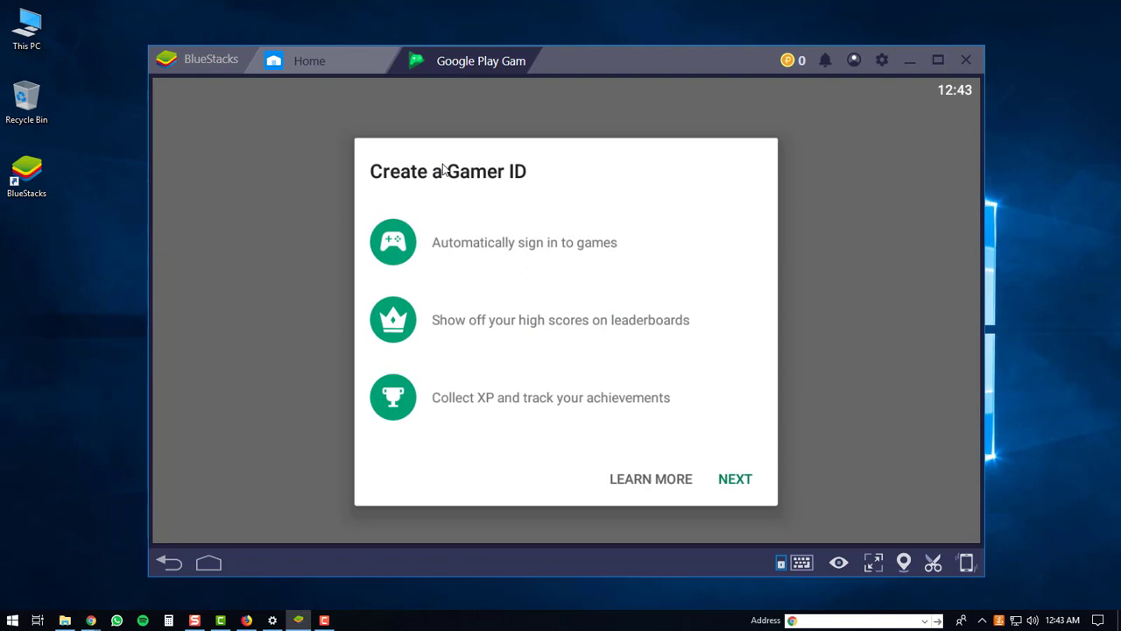
left_click(743, 481)
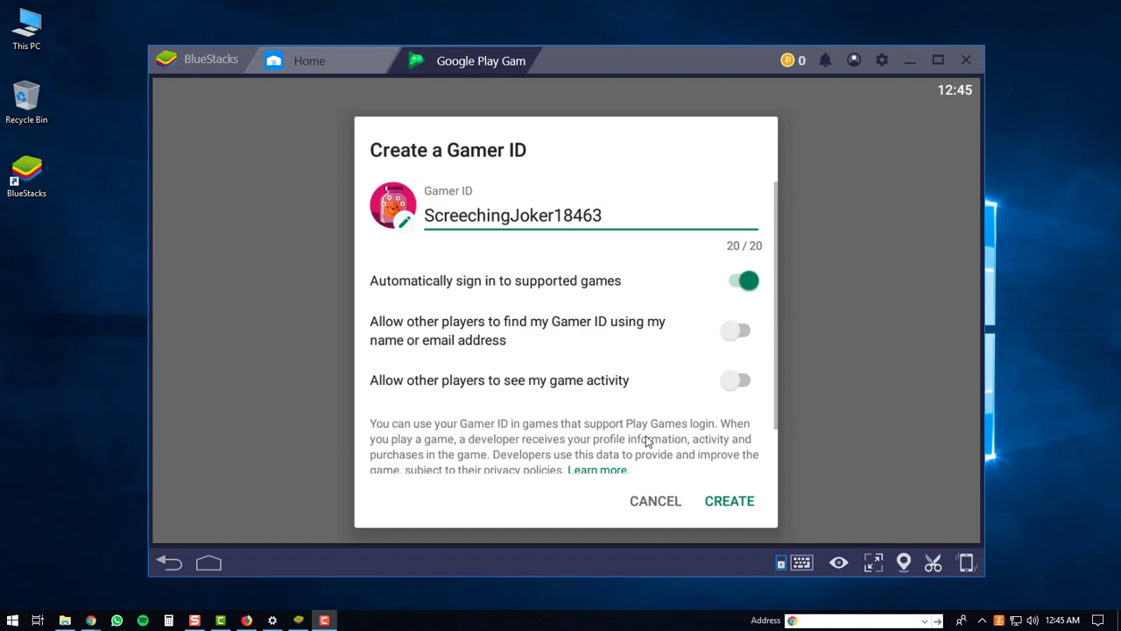
left_click(732, 500)
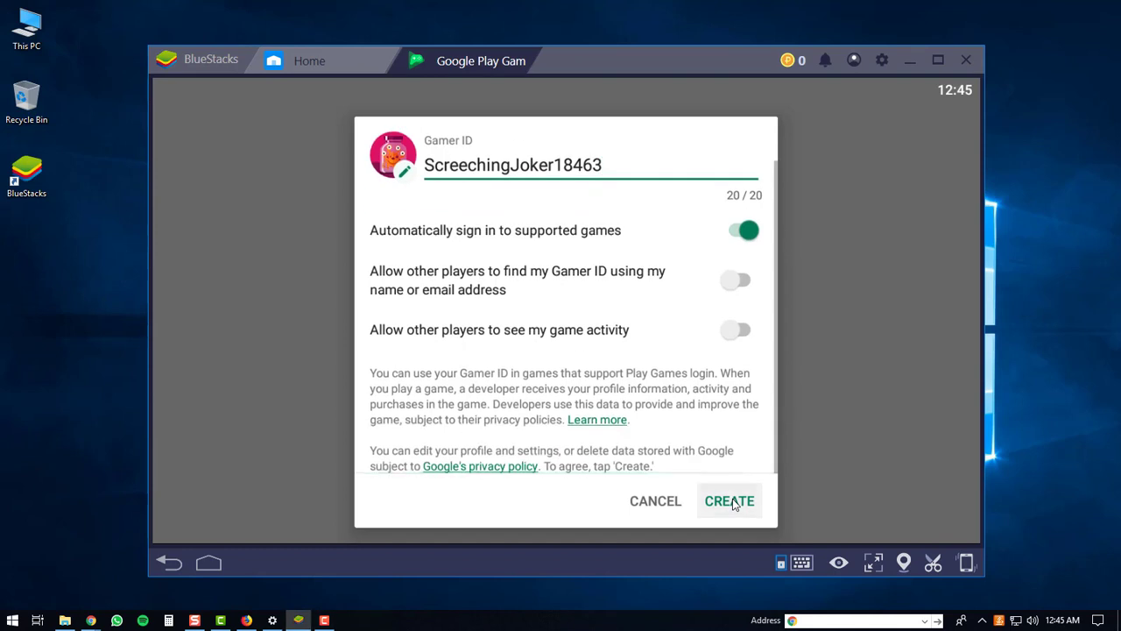
left_click(732, 501)
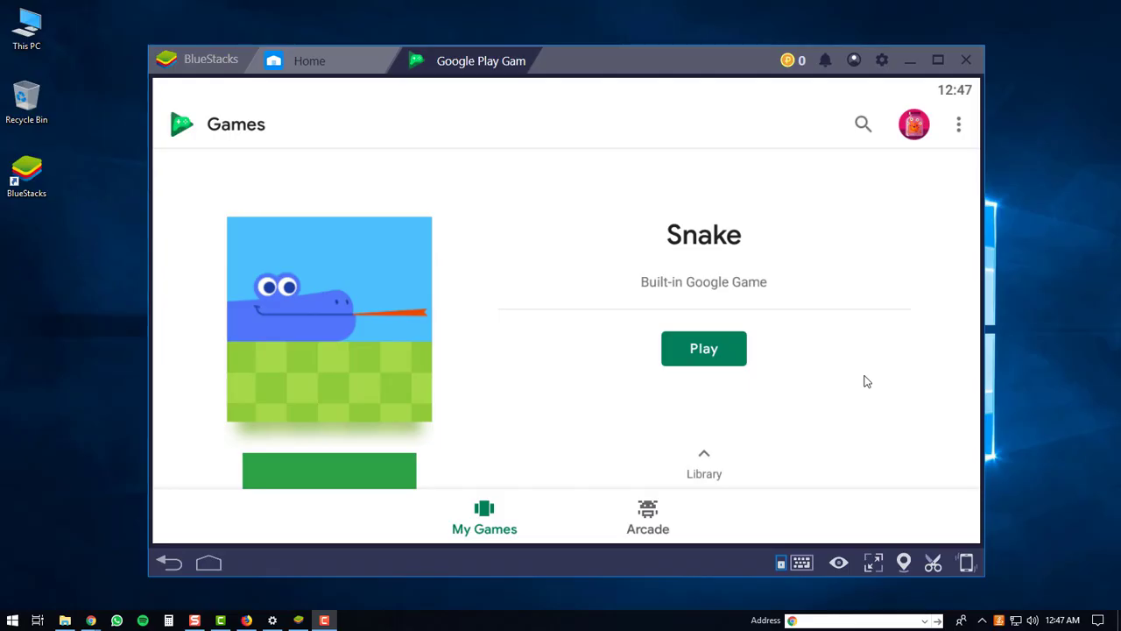
Search for 'happy glass' and open the Happy Glass listing by Lion Studios
left_click(864, 126)
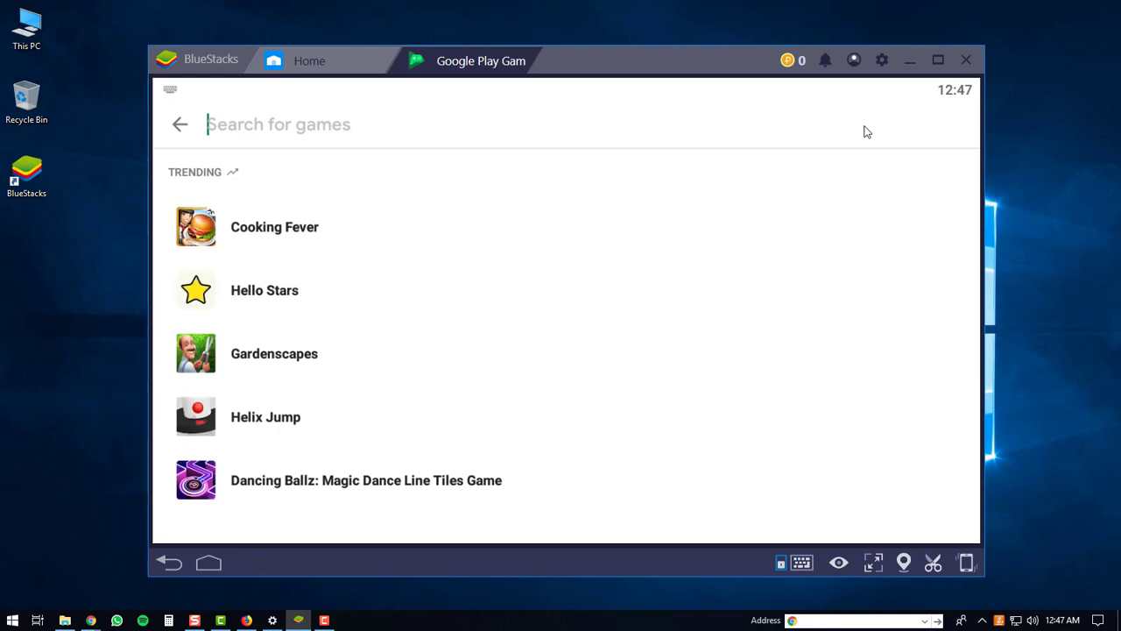
type("h")
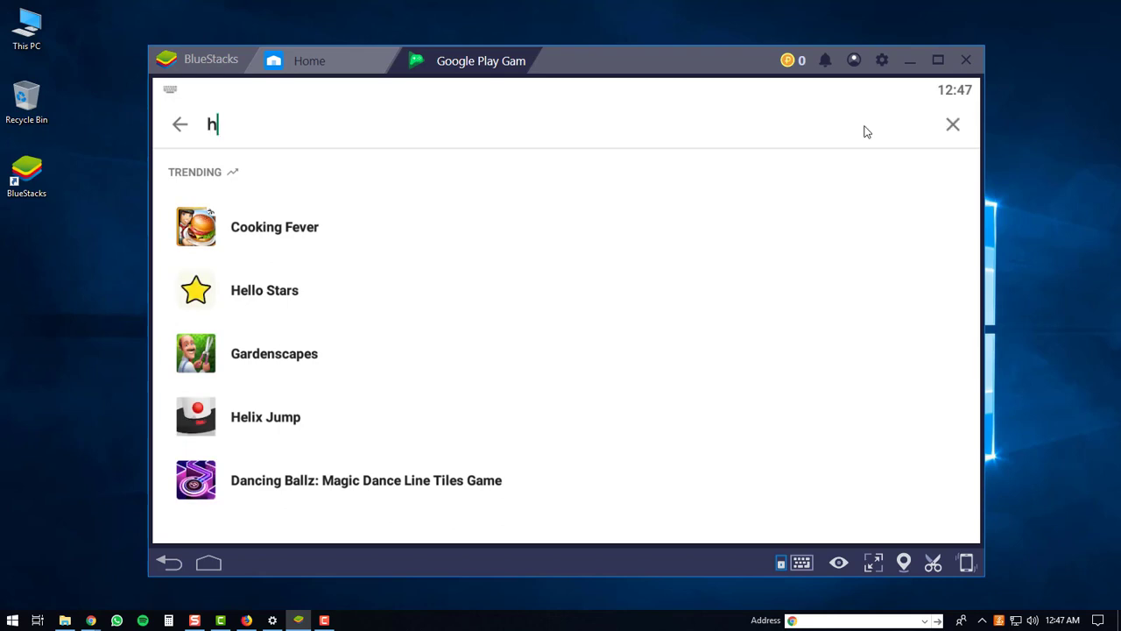
type("appy glass")
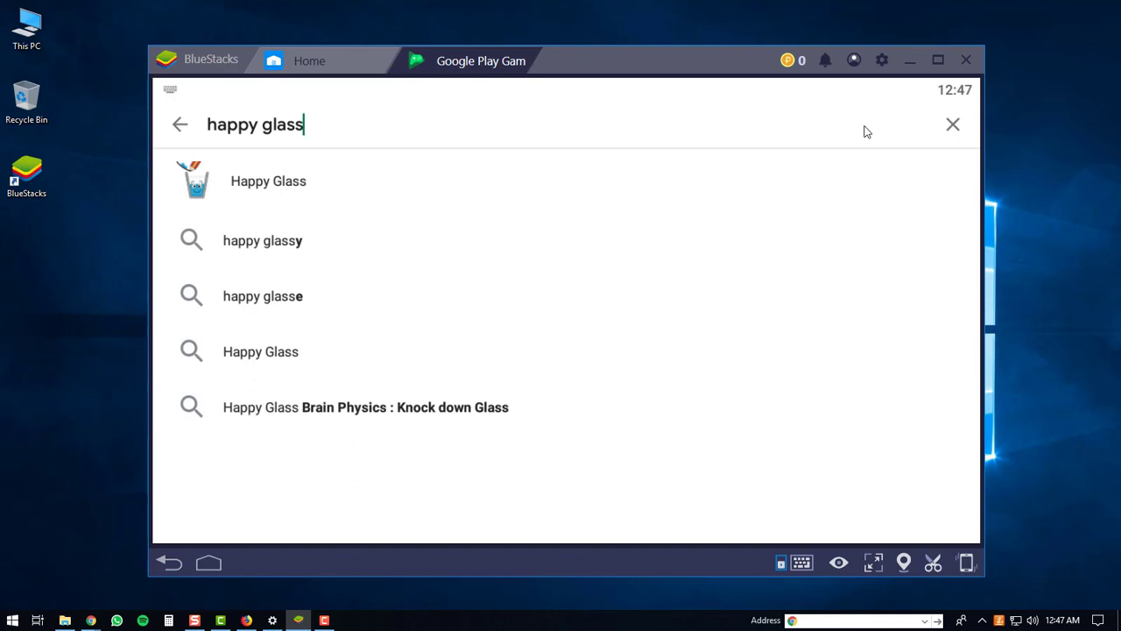
key("Return")
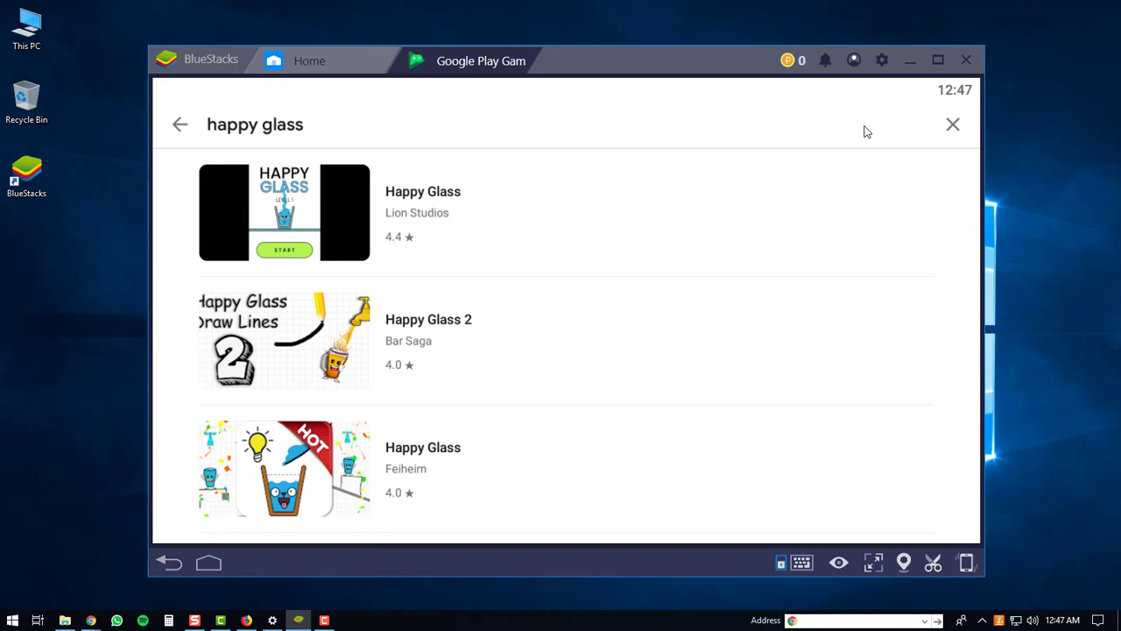
left_click(349, 213)
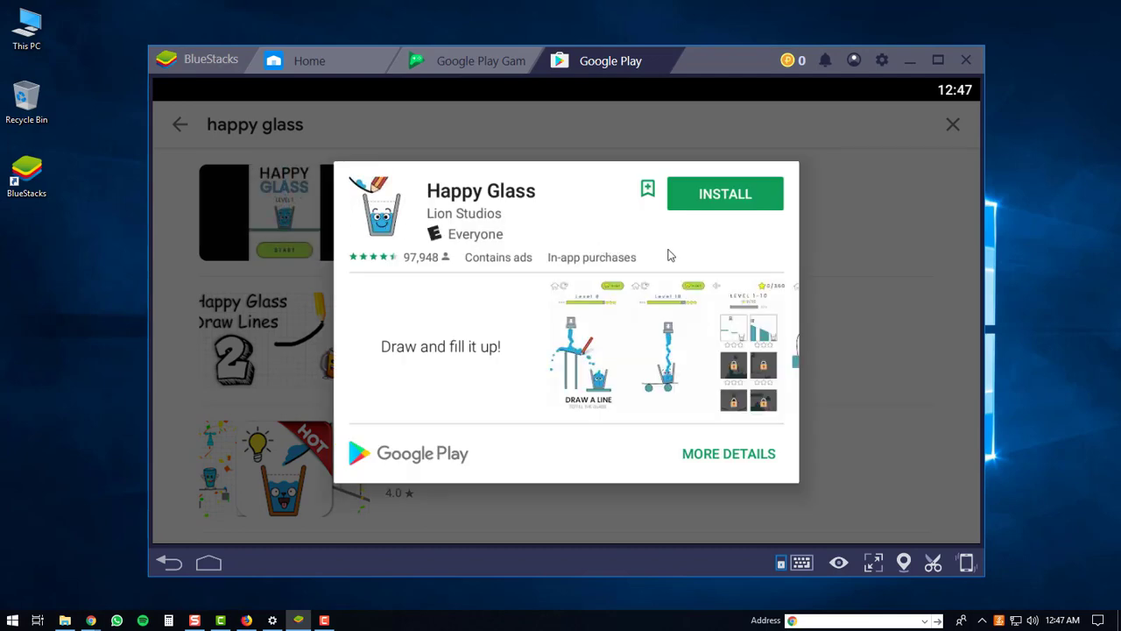
Install Happy Glass from Google Play, then open it in a new tab
left_click(726, 203)
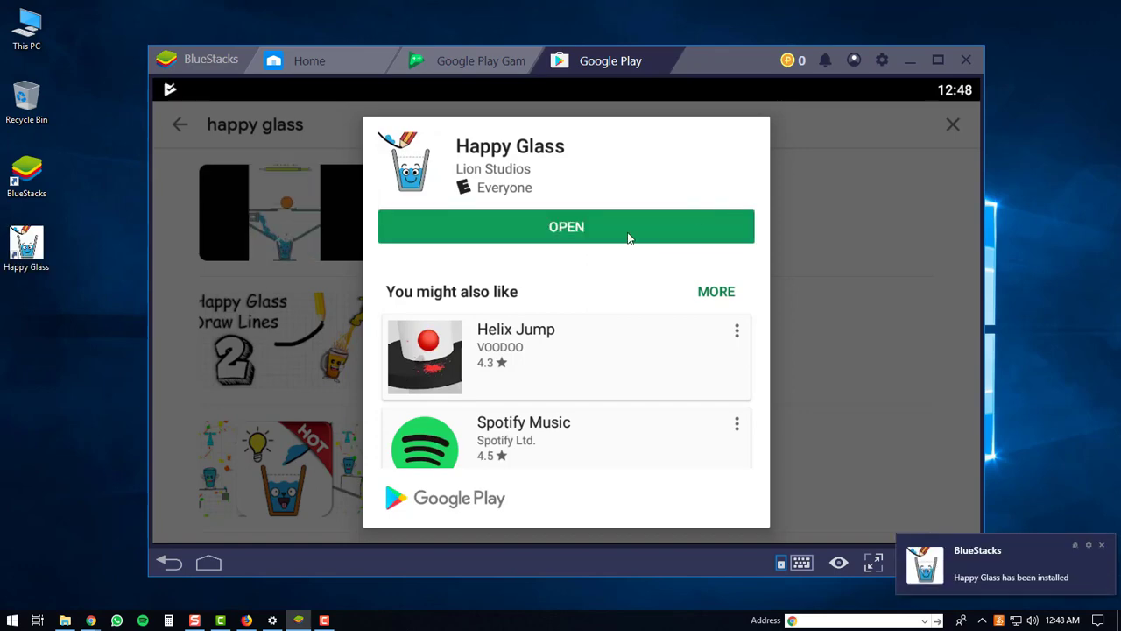
left_click(576, 229)
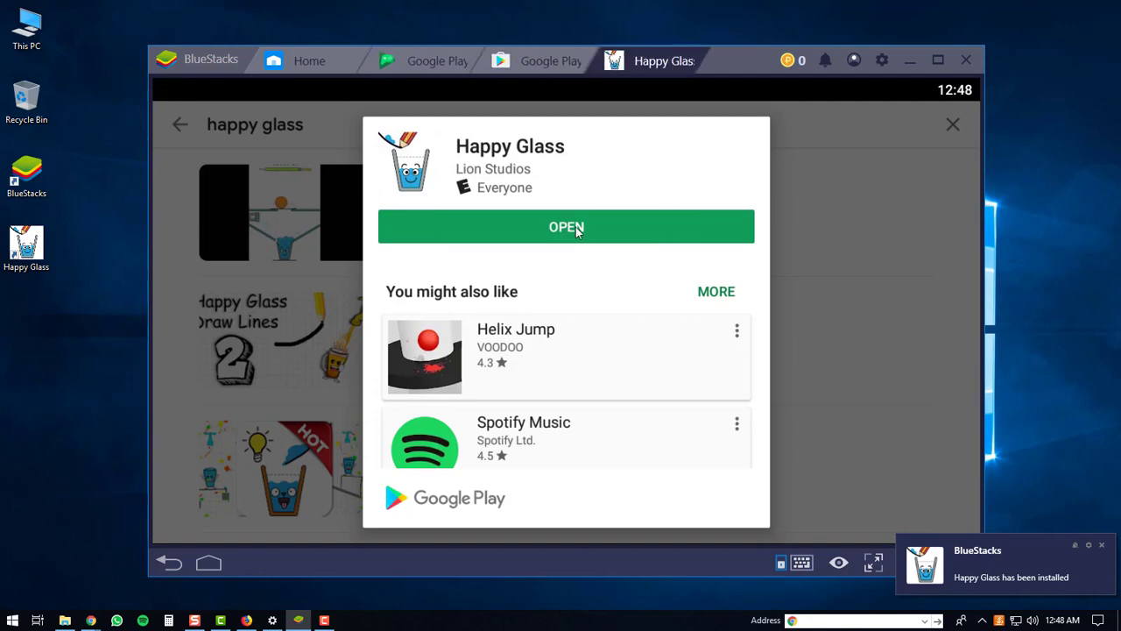